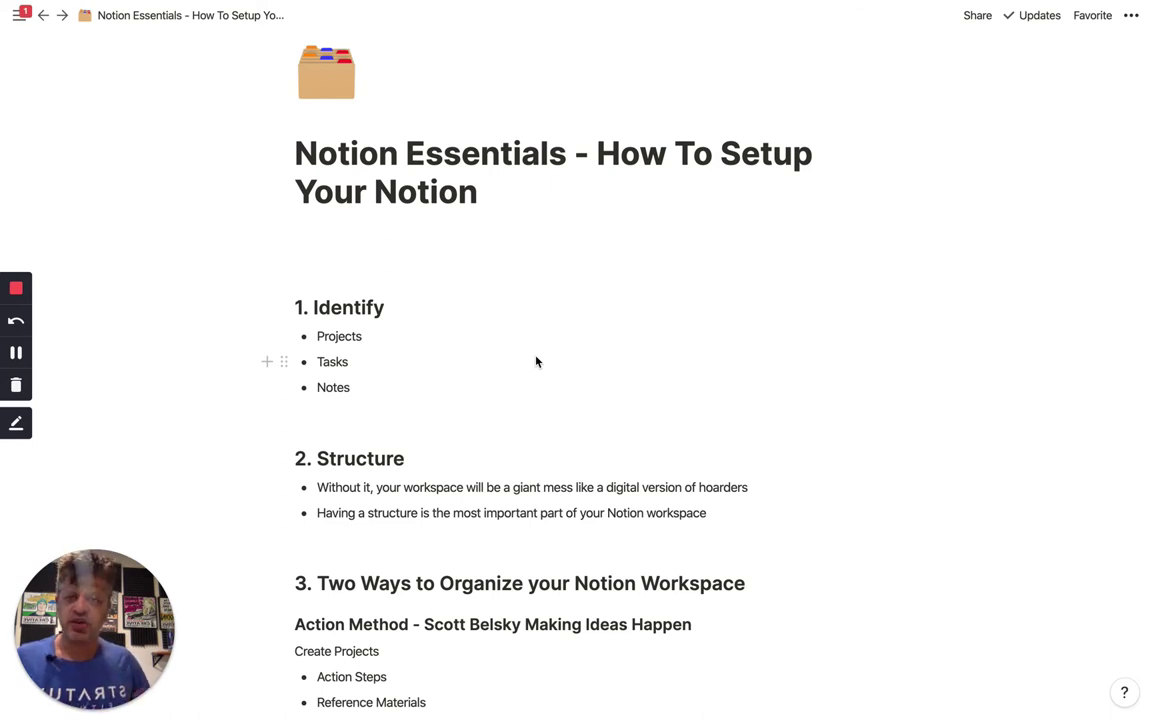
# Step: Browse the available block types in the command list on the empty line below the page title
pyautogui.click(315, 248)
pyautogui.click(358, 242)
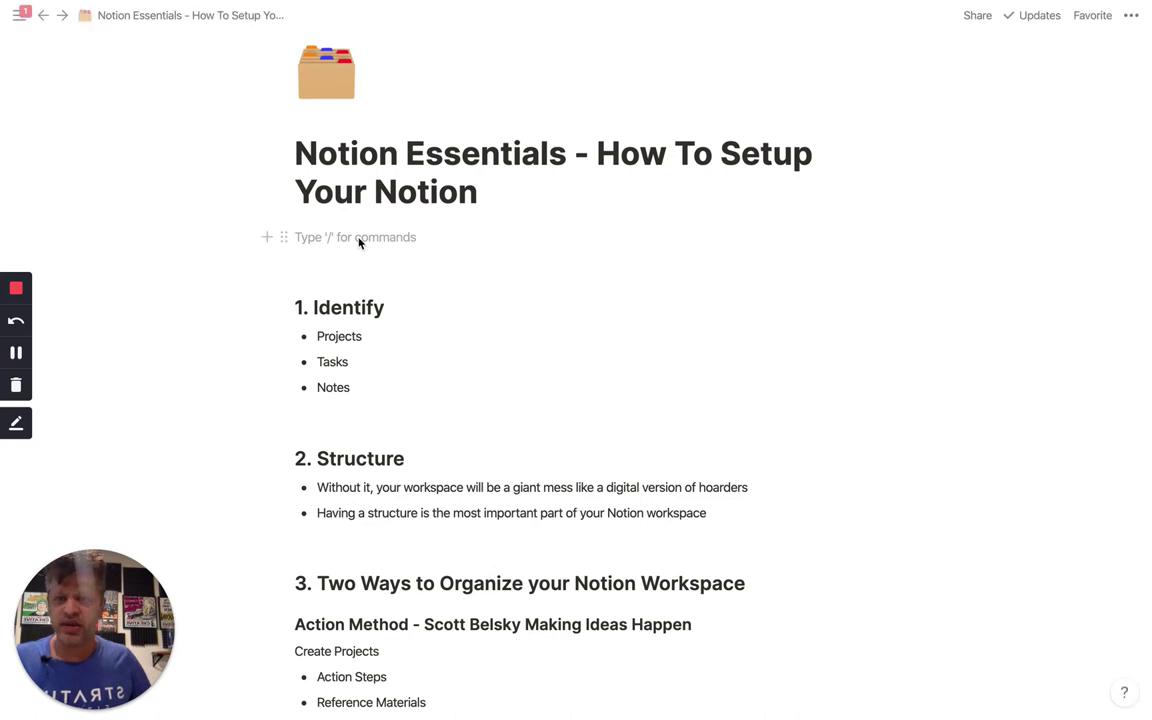
pyautogui.write('/')
pyautogui.press('Down')
pyautogui.press('Down')
pyautogui.press('Down')
pyautogui.press('Down')
pyautogui.press('Down')
pyautogui.press('Down')
pyautogui.press('Down')
pyautogui.press('Down')
pyautogui.press('Down')
pyautogui.press('Down')
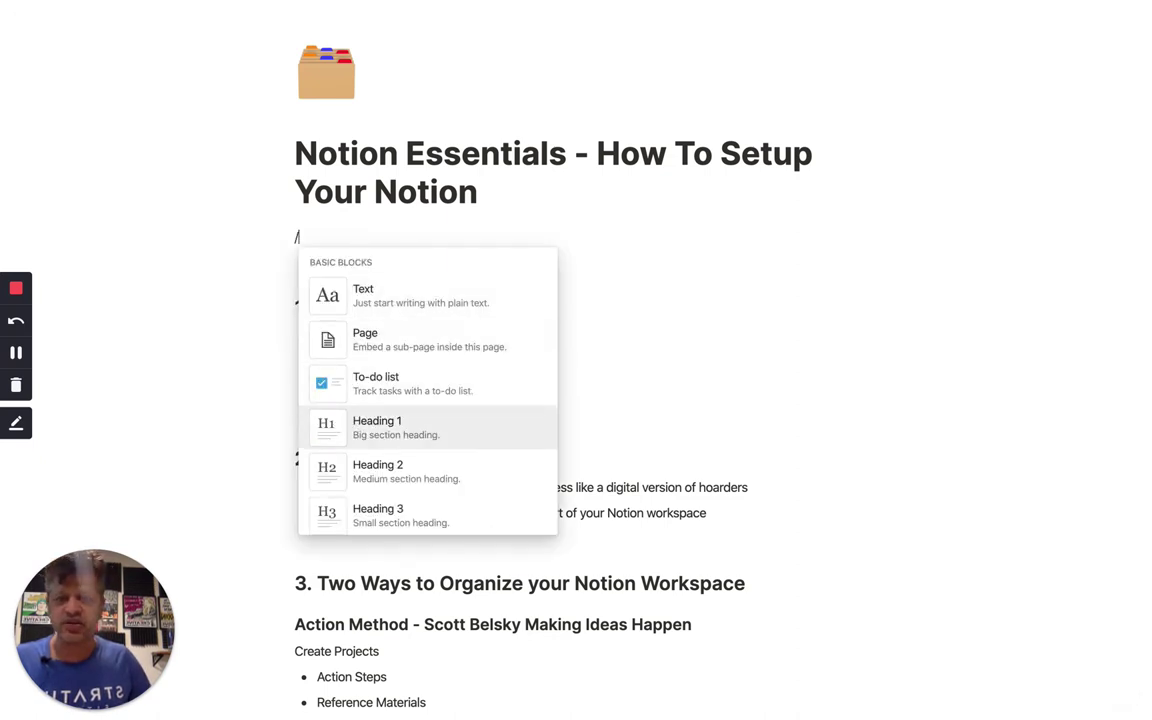
pyautogui.press('Down')
pyautogui.press('Down')
pyautogui.press('Down')
pyautogui.press('Down')
pyautogui.press('Down')
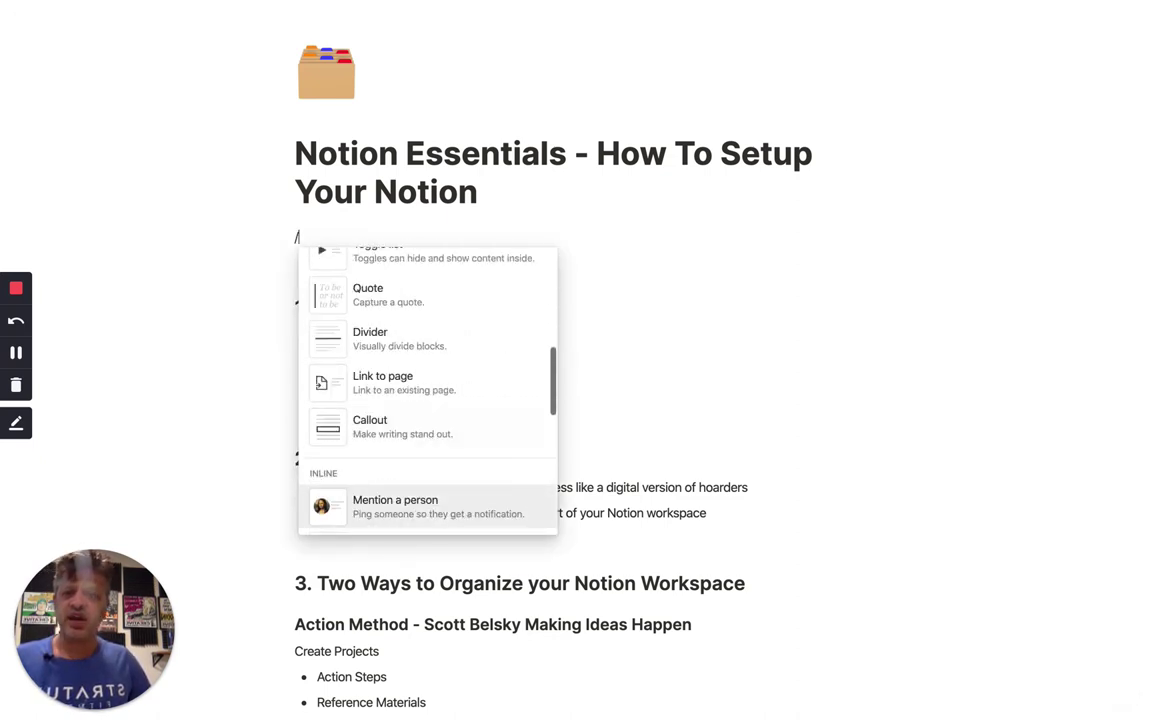
pyautogui.press('Up')
pyautogui.press('Up')
pyautogui.press('Up')
pyautogui.press('Up')
pyautogui.press('Up')
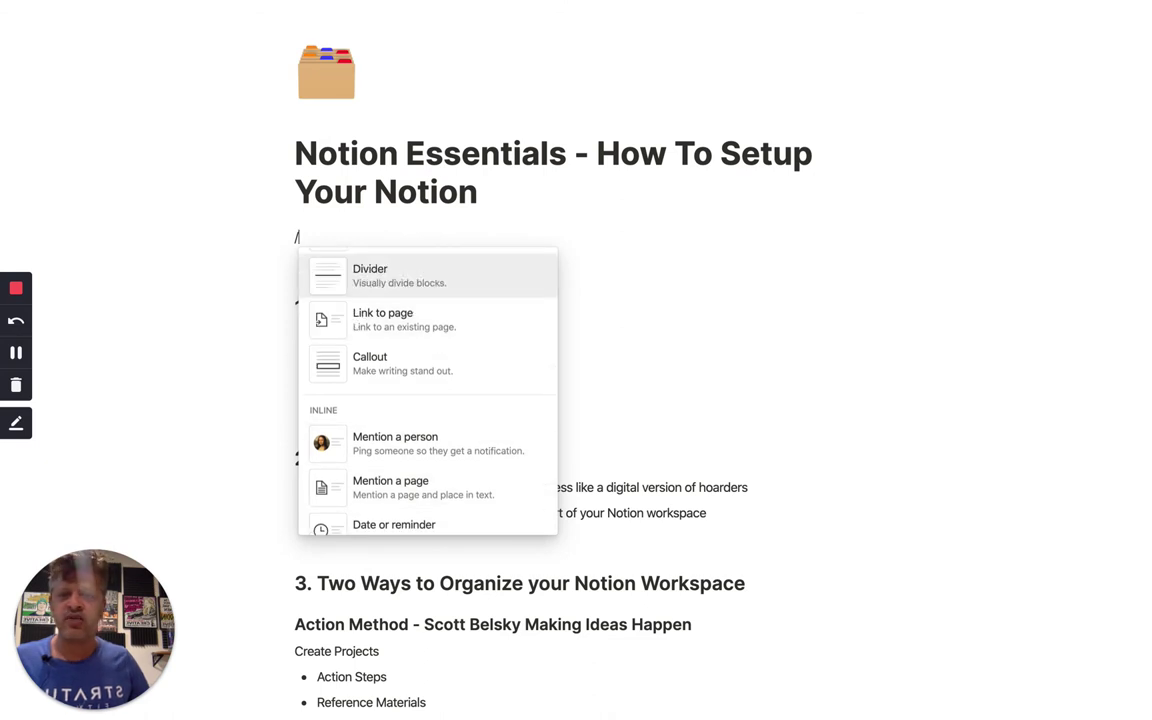
pyautogui.click(411, 229)
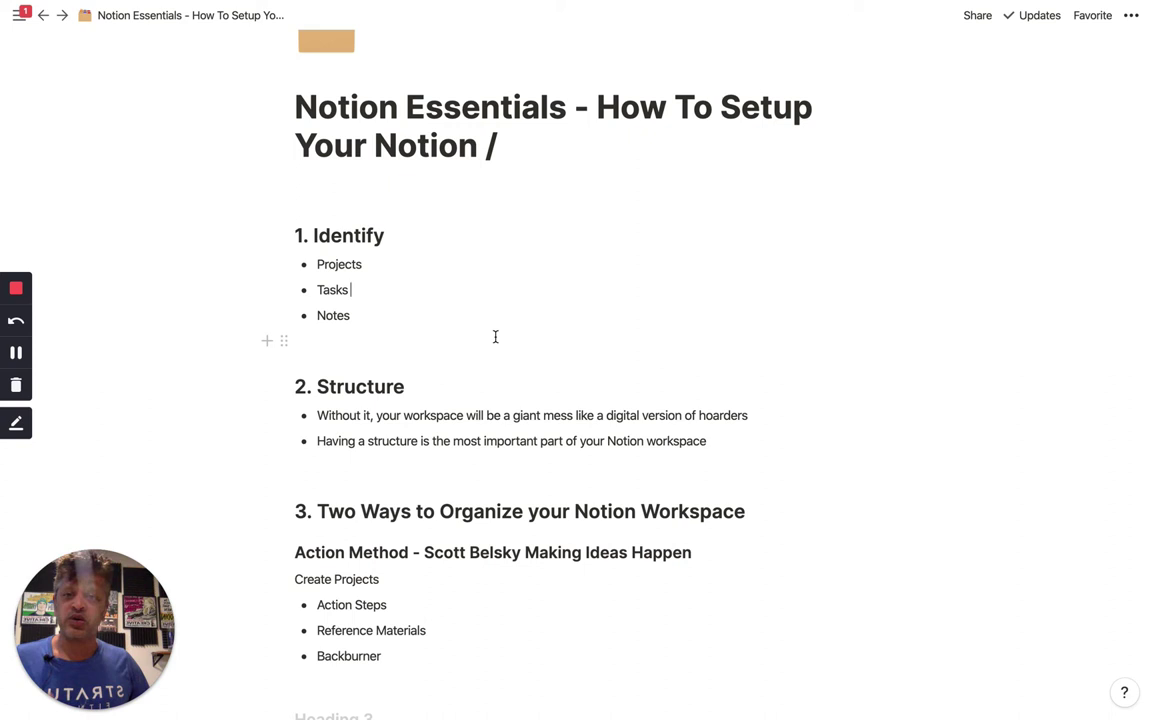
# Step: Split the "Resources Archives" bullet under PARA into separate "Resources" and "Archives" bullets
pyautogui.scroll(-1, 534, 313)
pyautogui.scroll(-6, 594, 306)
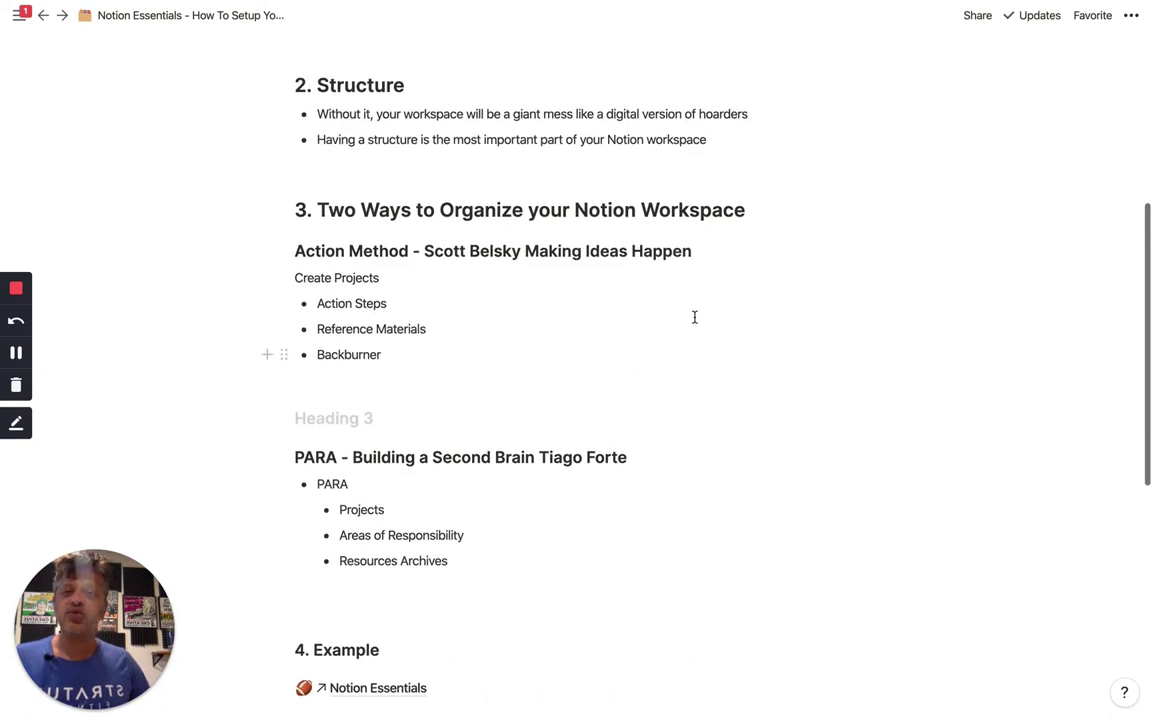
pyautogui.scroll(1, 680, 329)
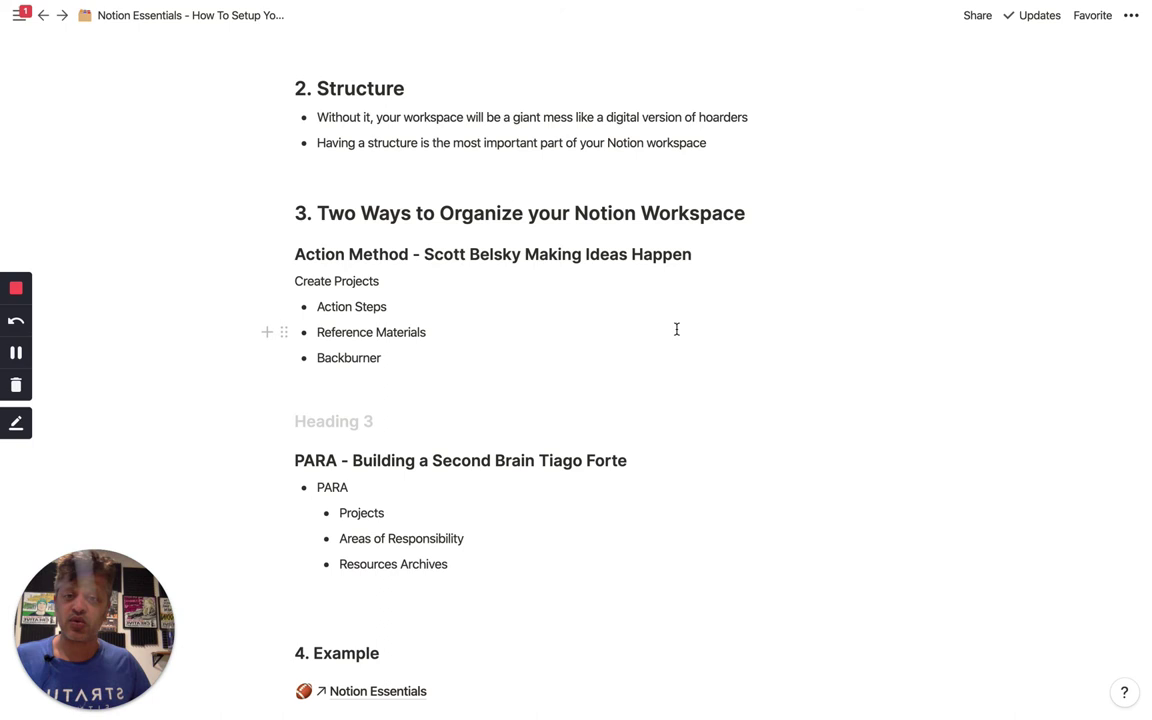
pyautogui.scroll(-3, 676, 329)
pyautogui.click(467, 309)
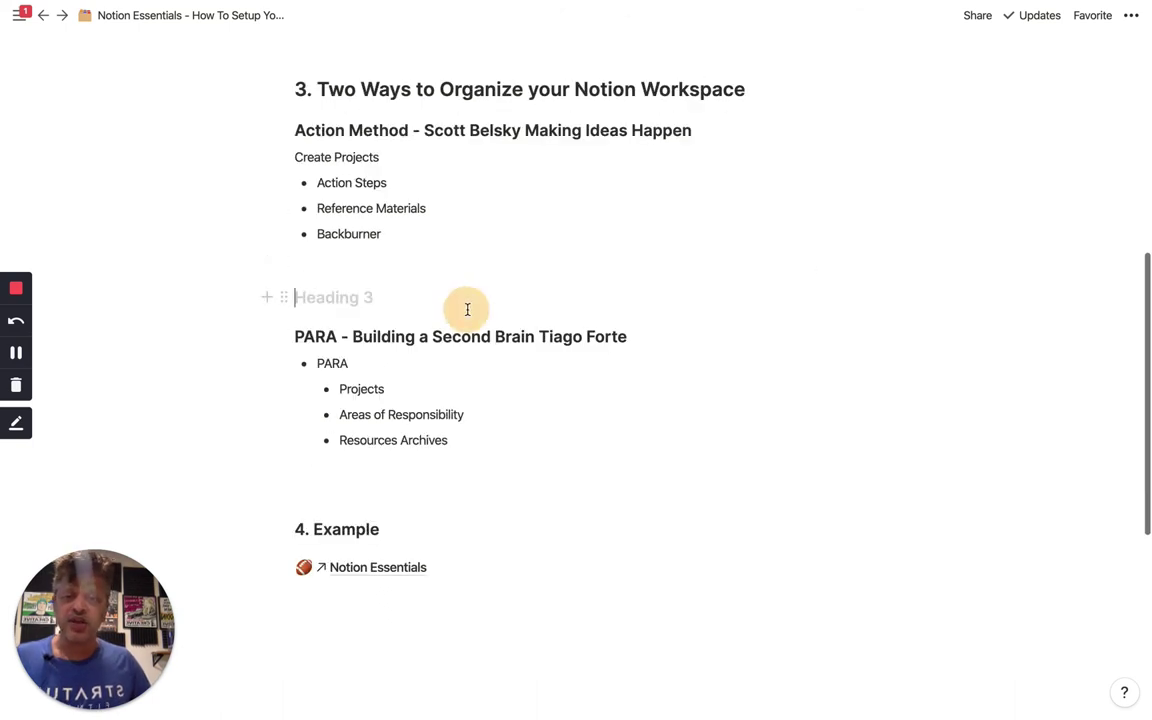
pyautogui.click(408, 283)
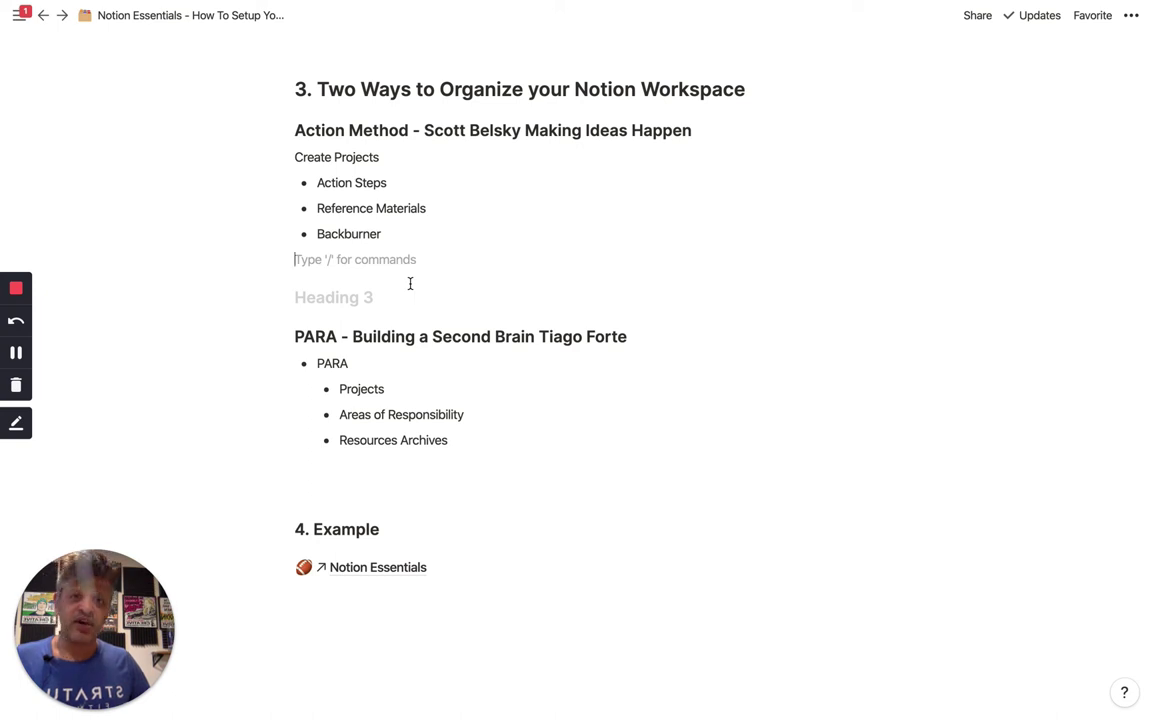
pyautogui.click(410, 283)
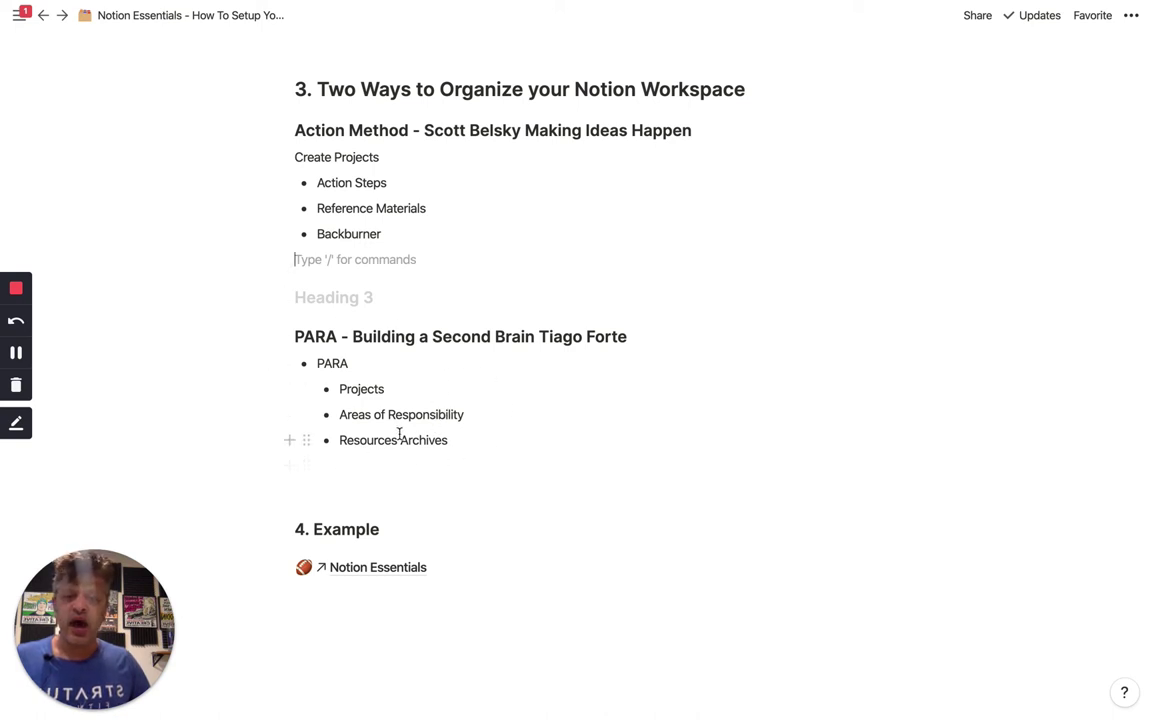
pyautogui.click(406, 468)
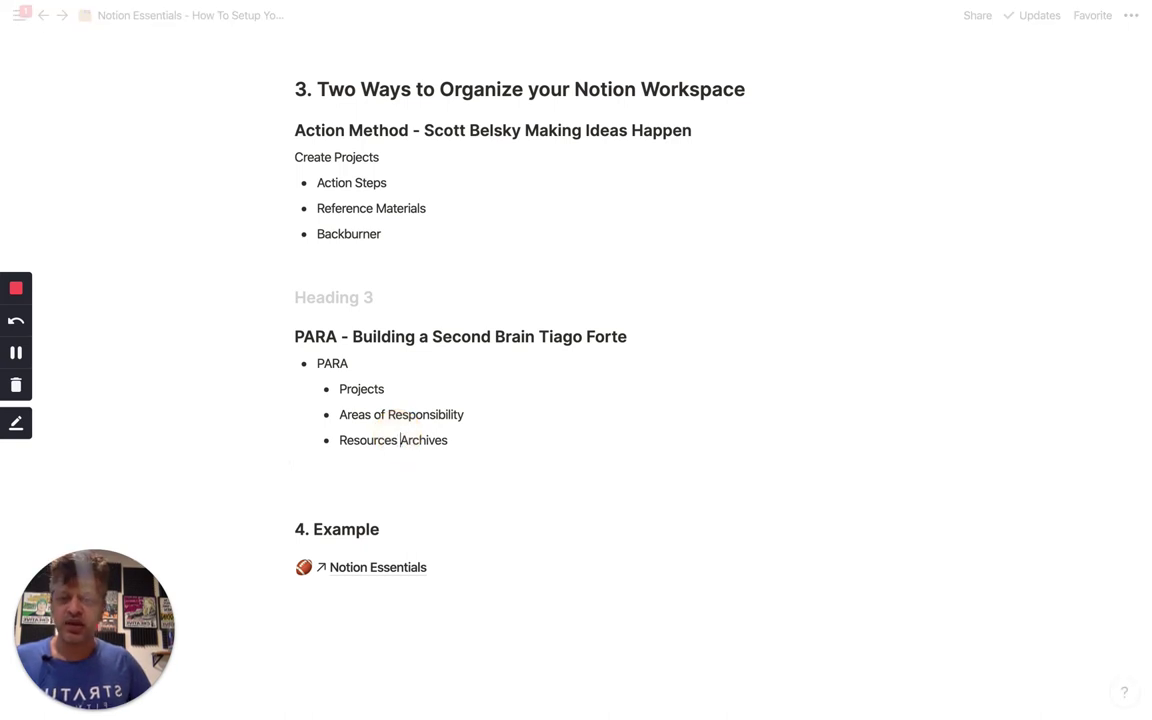
pyautogui.press('Return')
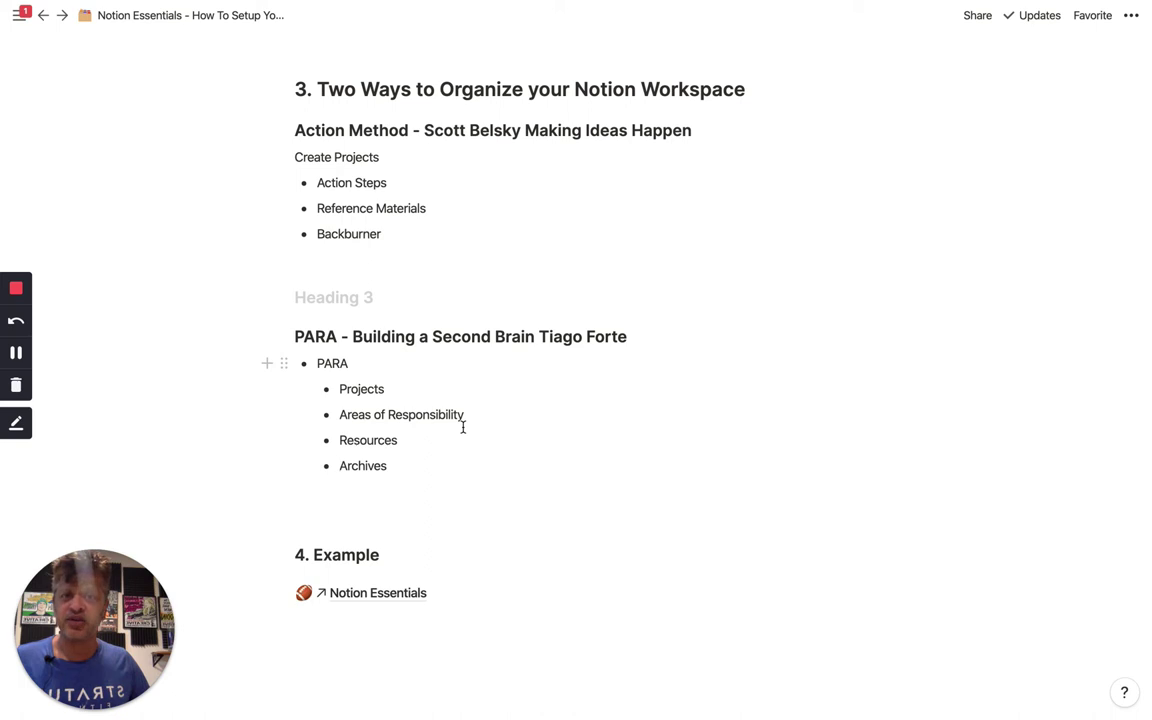
# Step: Open the Notion Essentials page linked under "4. Example" and go into its Action Steps page
pyautogui.scroll(-3, 586, 301)
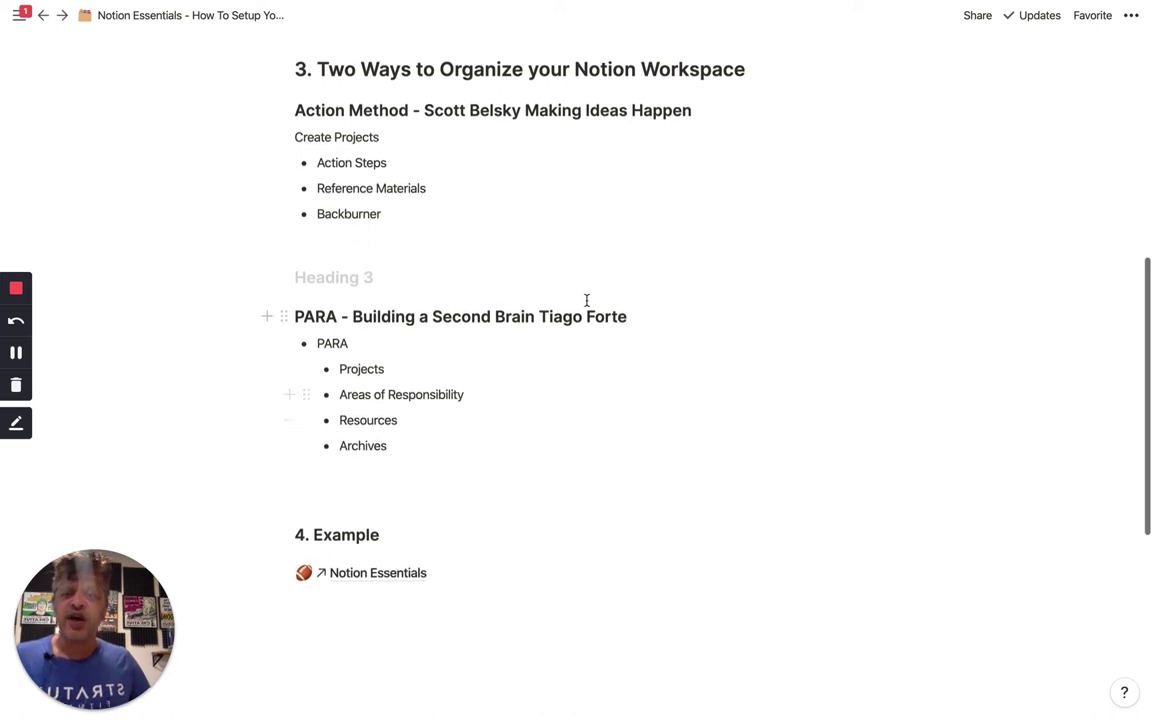
pyautogui.scroll(-1, 409, 455)
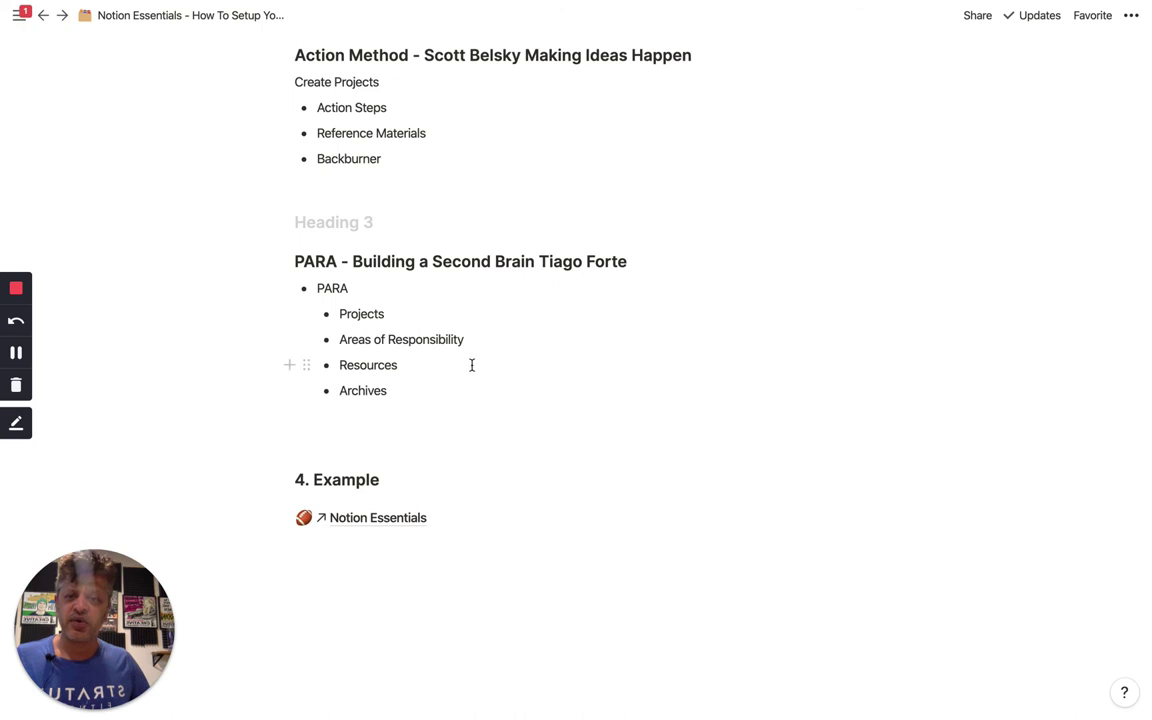
pyautogui.scroll(-1, 630, 258)
pyautogui.scroll(-3, 630, 258)
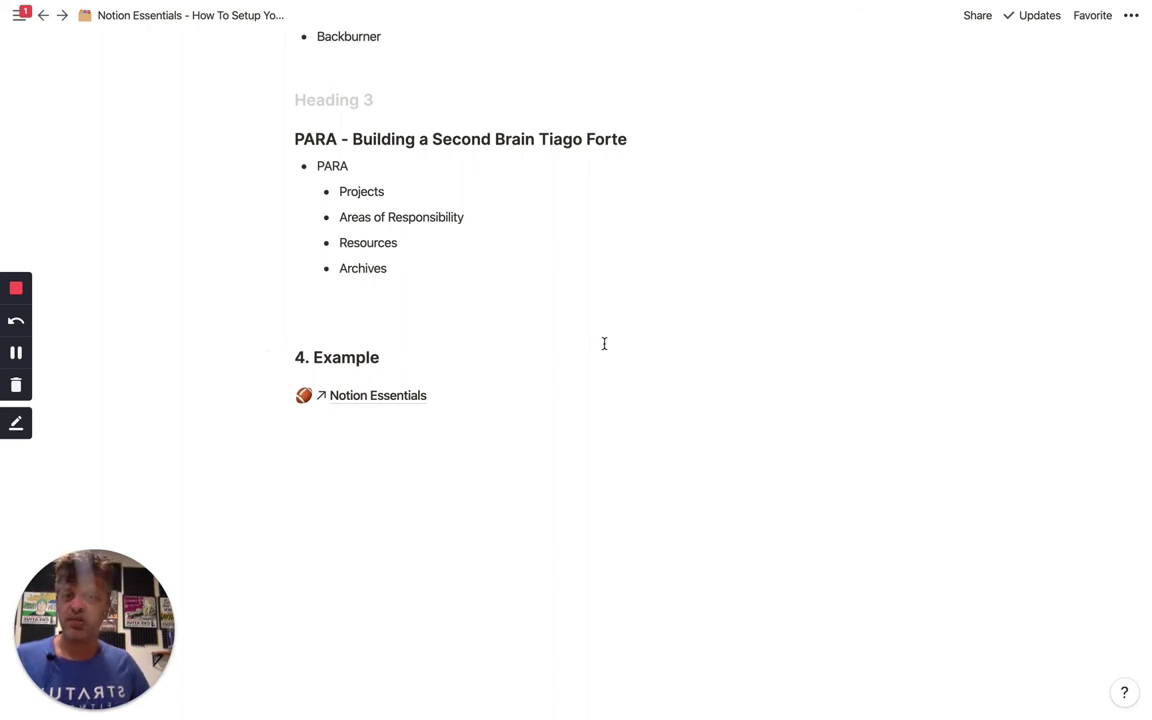
pyautogui.click(346, 405)
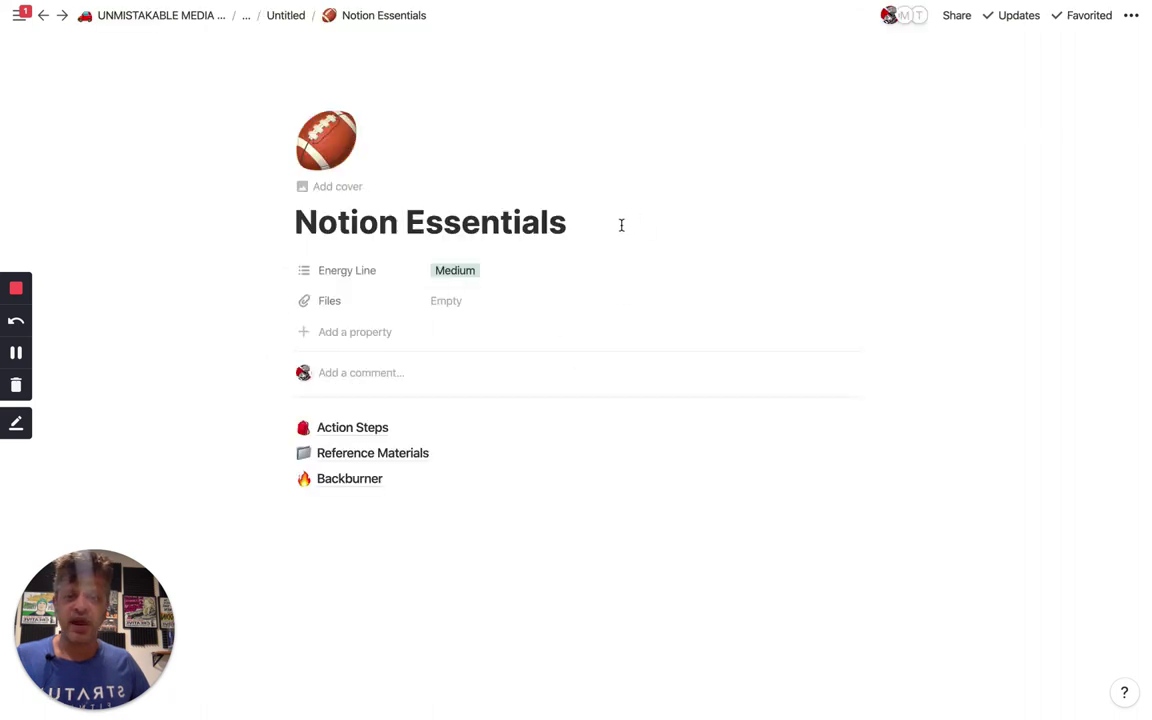
pyautogui.scroll(-1, 818, 373)
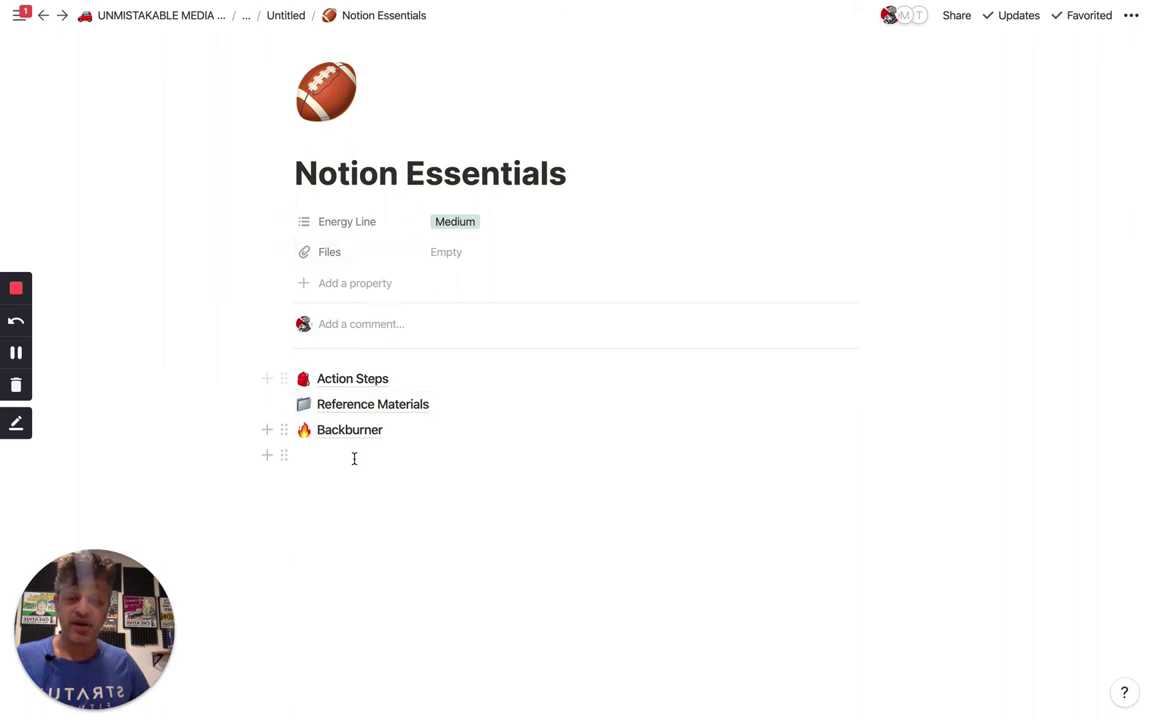
pyautogui.click(348, 378)
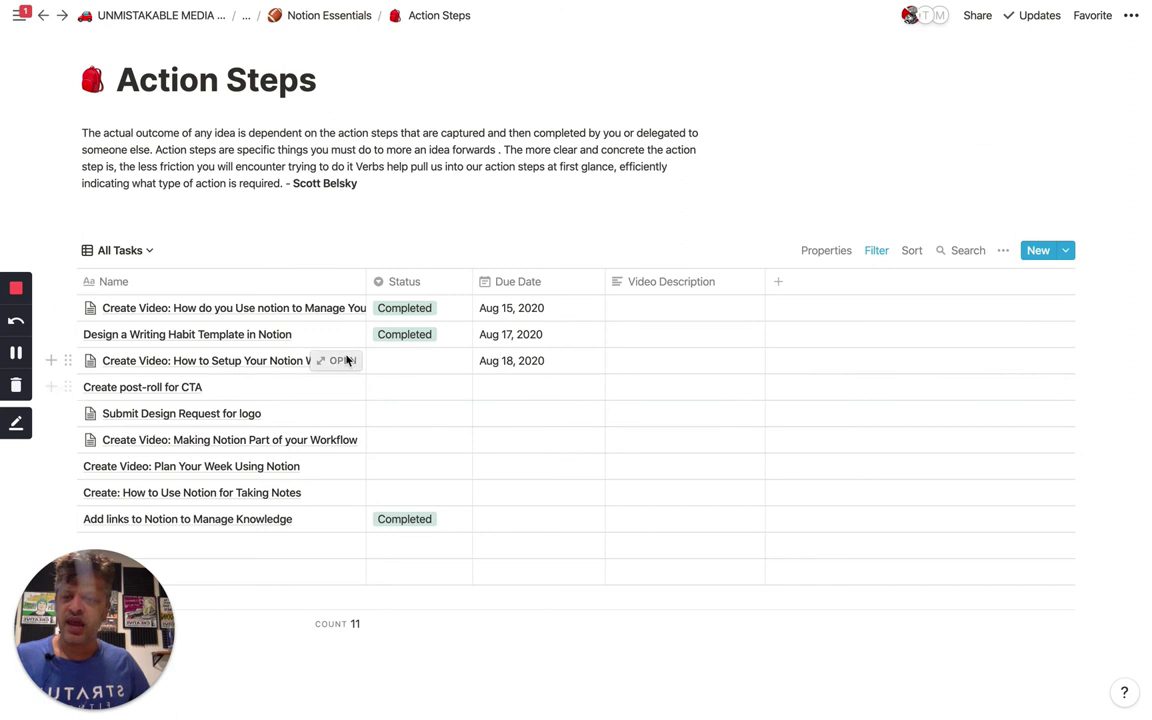
# Step: Set the status of the task "Create Video: How to Setup Your Notion Workspace" to Completed
pyautogui.scroll(-2, 388, 293)
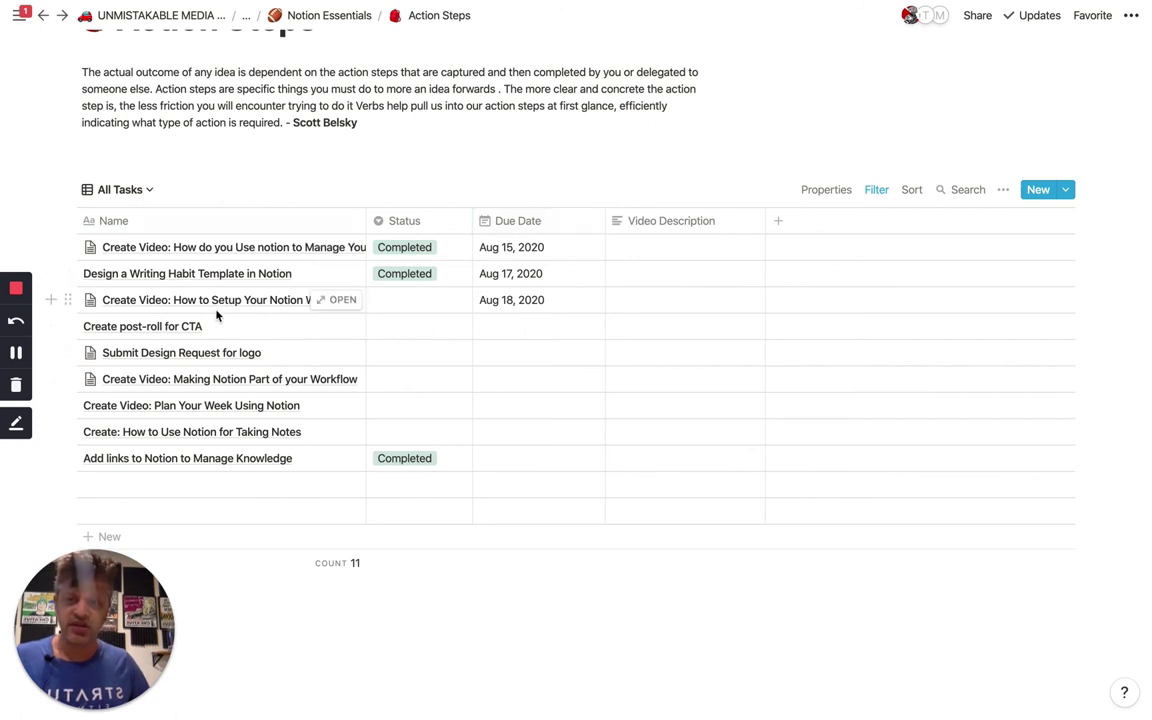
pyautogui.click(415, 299)
pyautogui.click(420, 396)
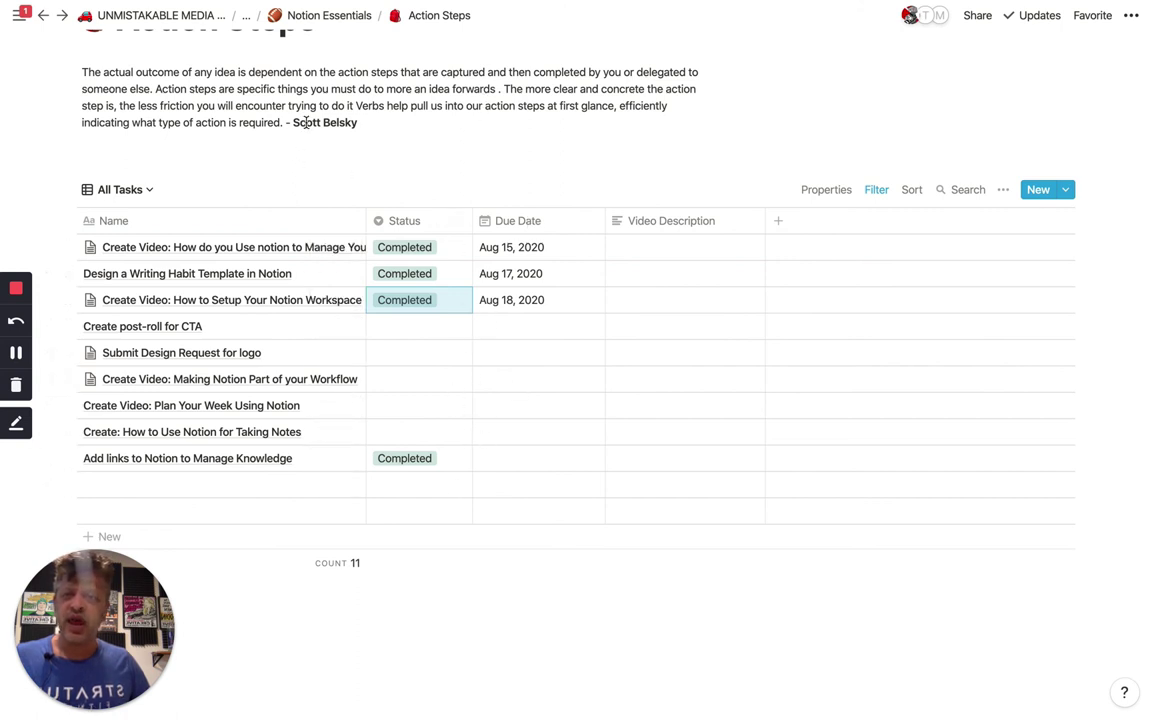
# Step: Go to the top-level UNMISTAKABLE MEDIA WORKSPACE page and look through its list of subpages
pyautogui.click(180, 15)
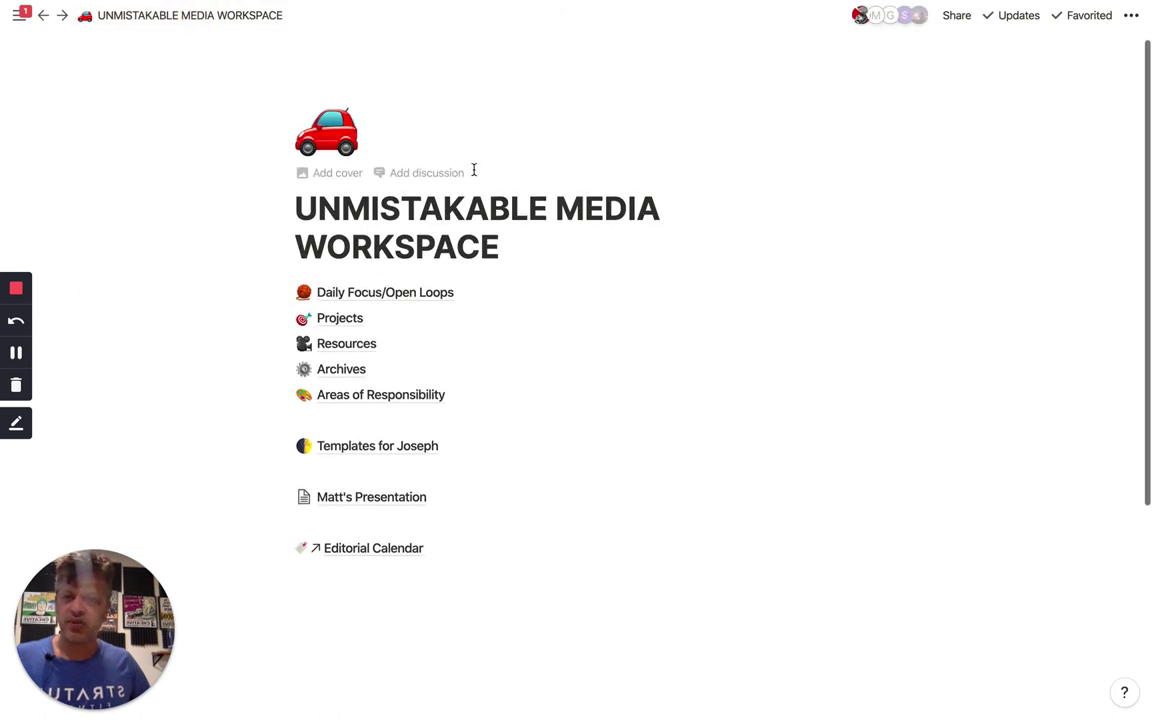
pyautogui.scroll(-1, 479, 200)
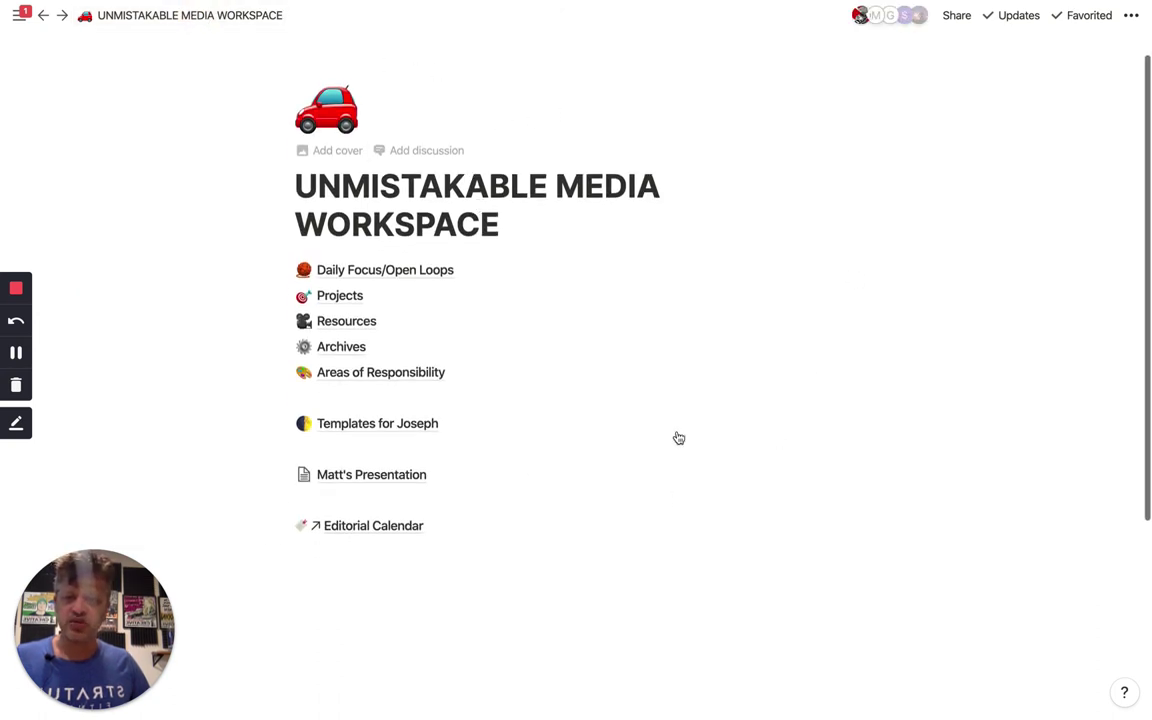
pyautogui.scroll(-5, 424, 288)
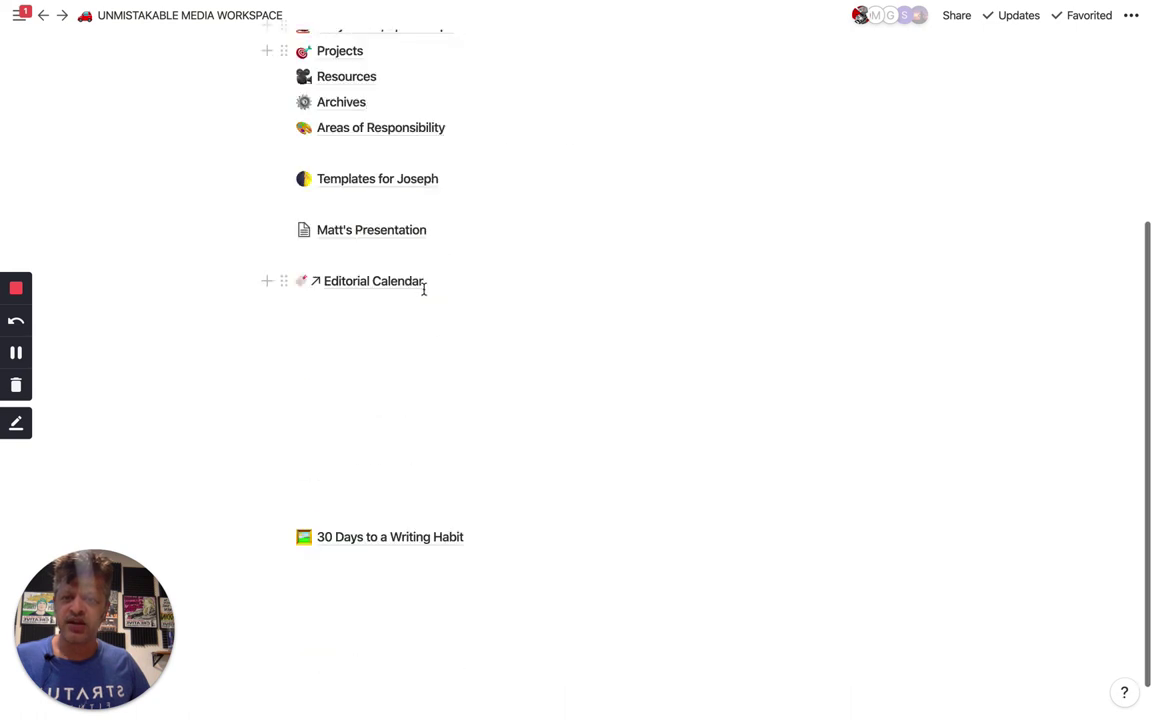
pyautogui.scroll(3, 424, 286)
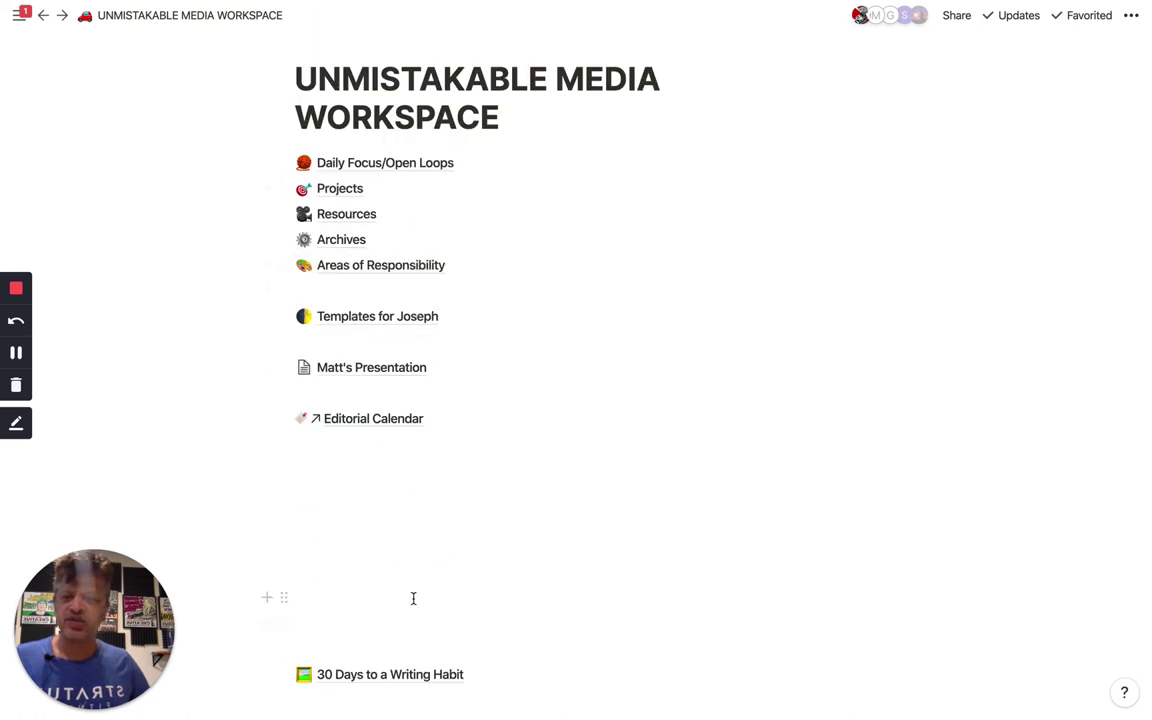
pyautogui.scroll(5, 413, 597)
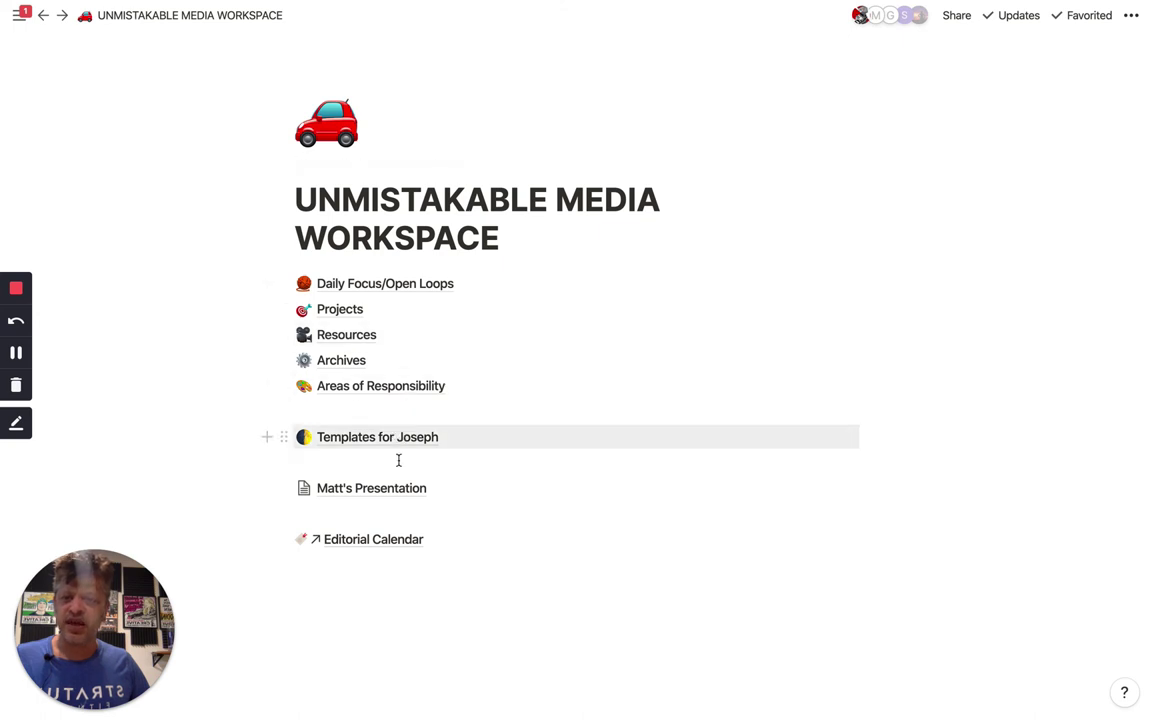
# Step: View the table on the Projects page, and return to the UNMISTAKABLE MEDIA WORKSPACE page
pyautogui.click(340, 310)
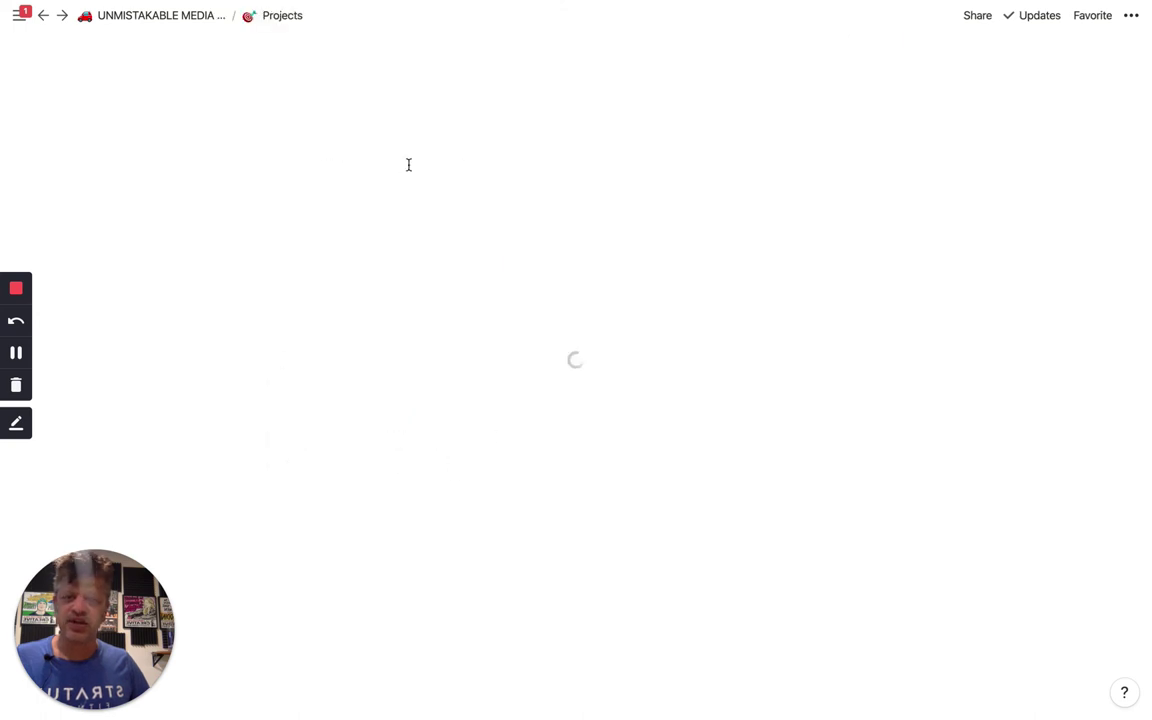
pyautogui.scroll(-2, 372, 308)
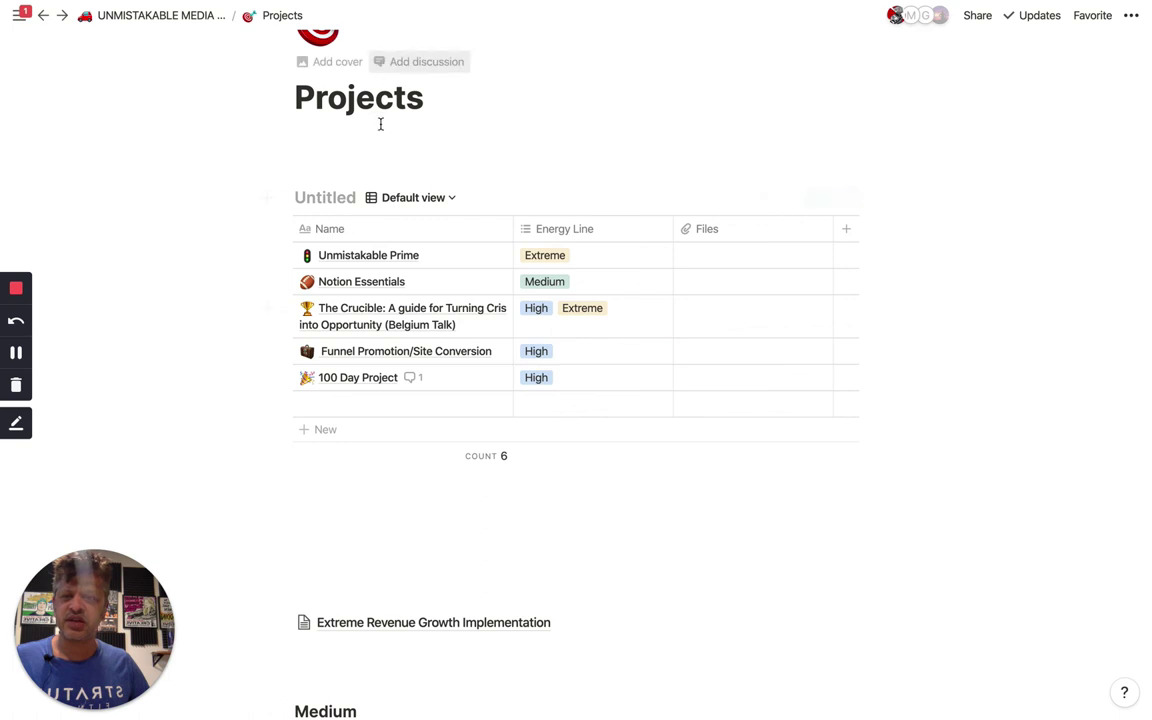
pyautogui.scroll(2, 357, 177)
pyautogui.click(190, 22)
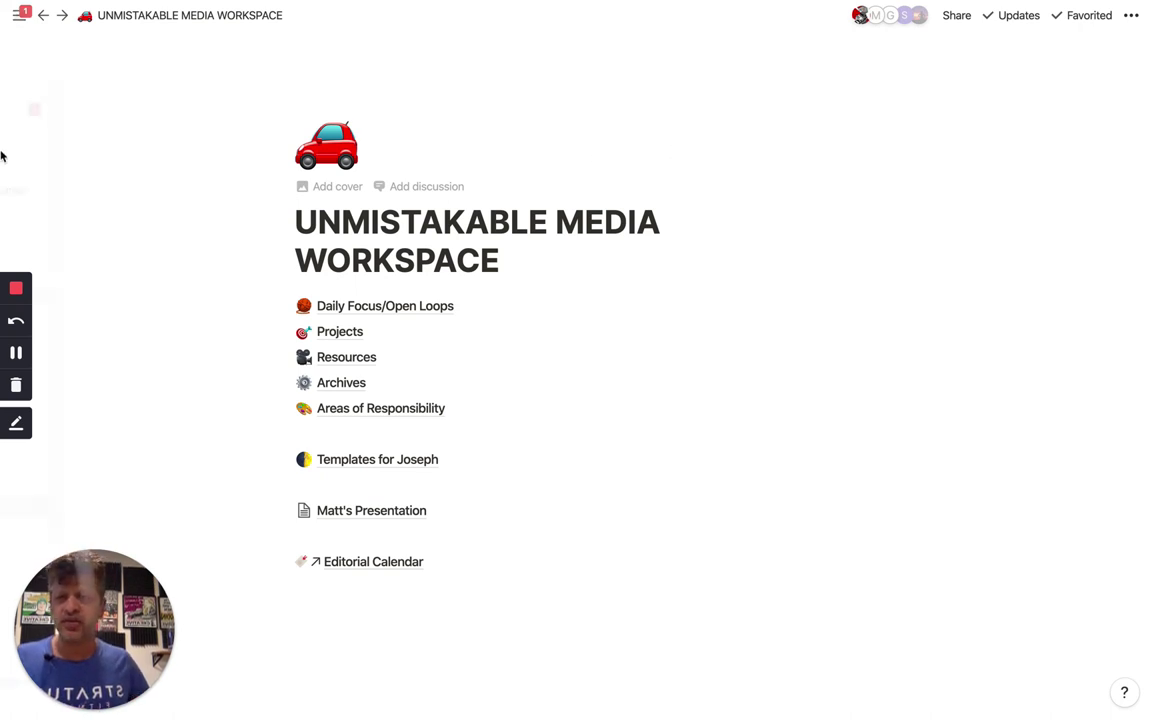
# Step: Switch from the Unmistakablemedia team workspace to the first of the two identically named personal-plan workspaces
pyautogui.moveTo(8, 149)
pyautogui.click(72, 62)
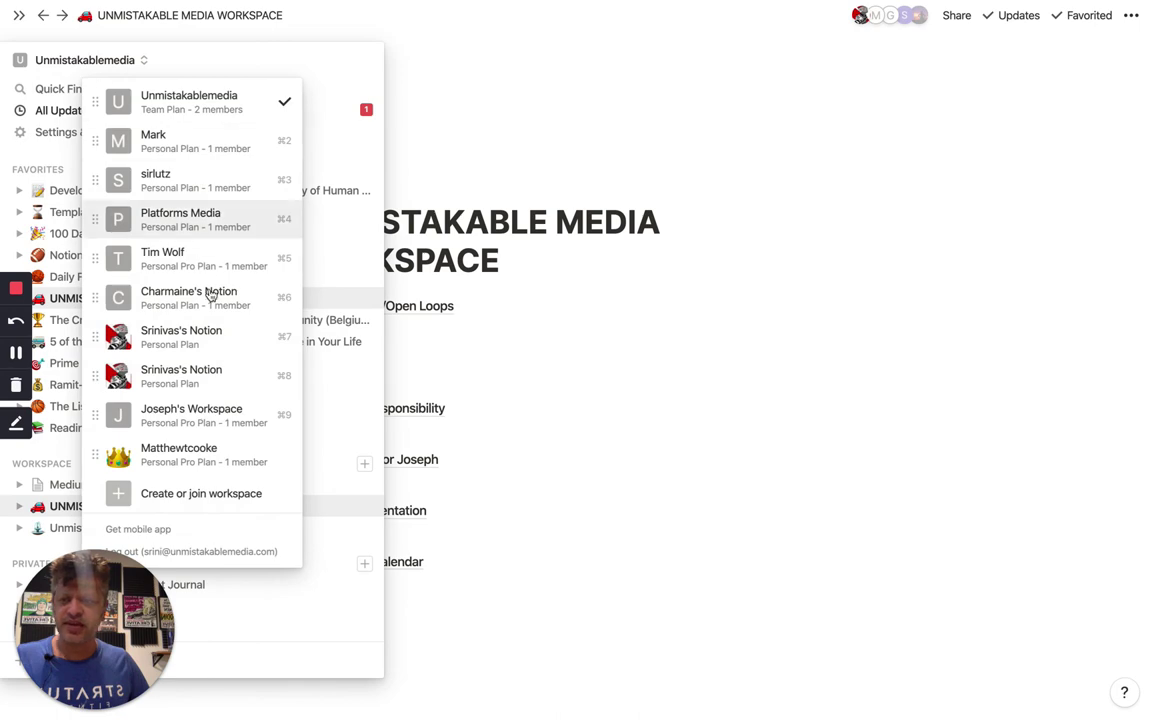
pyautogui.click(205, 338)
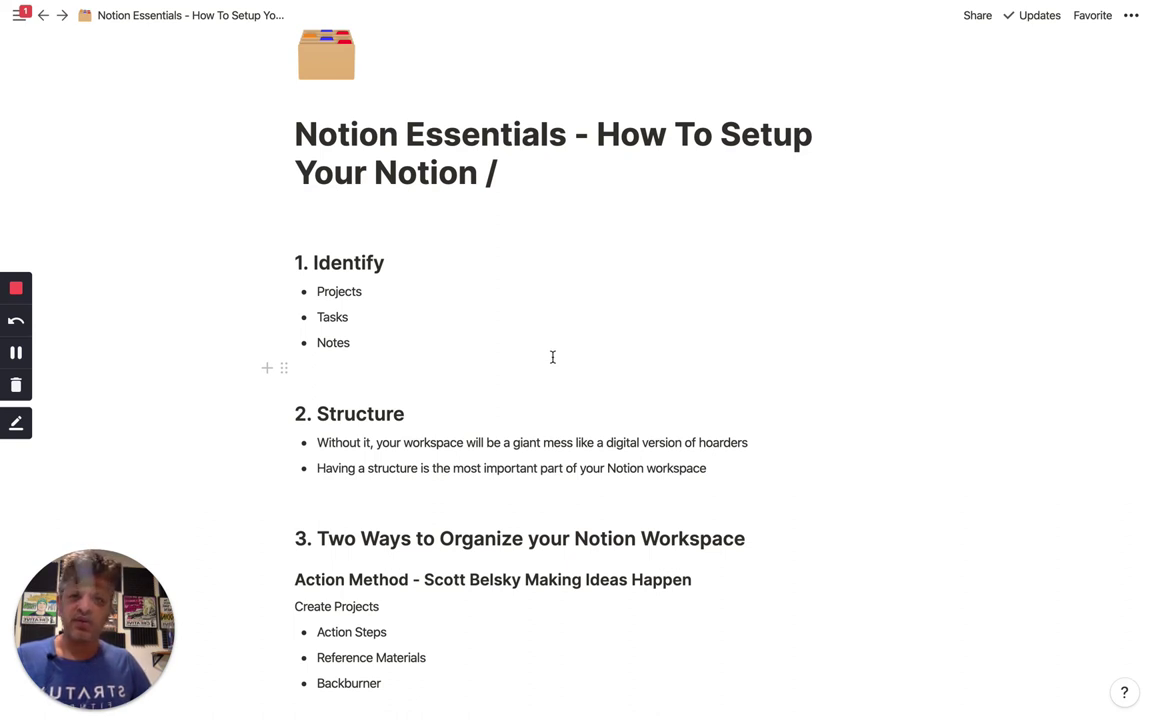
# Step: Review the setup outline from the Identify and Structure sections through the Action Method and PARA organizing methods
pyautogui.scroll(-3, 552, 357)
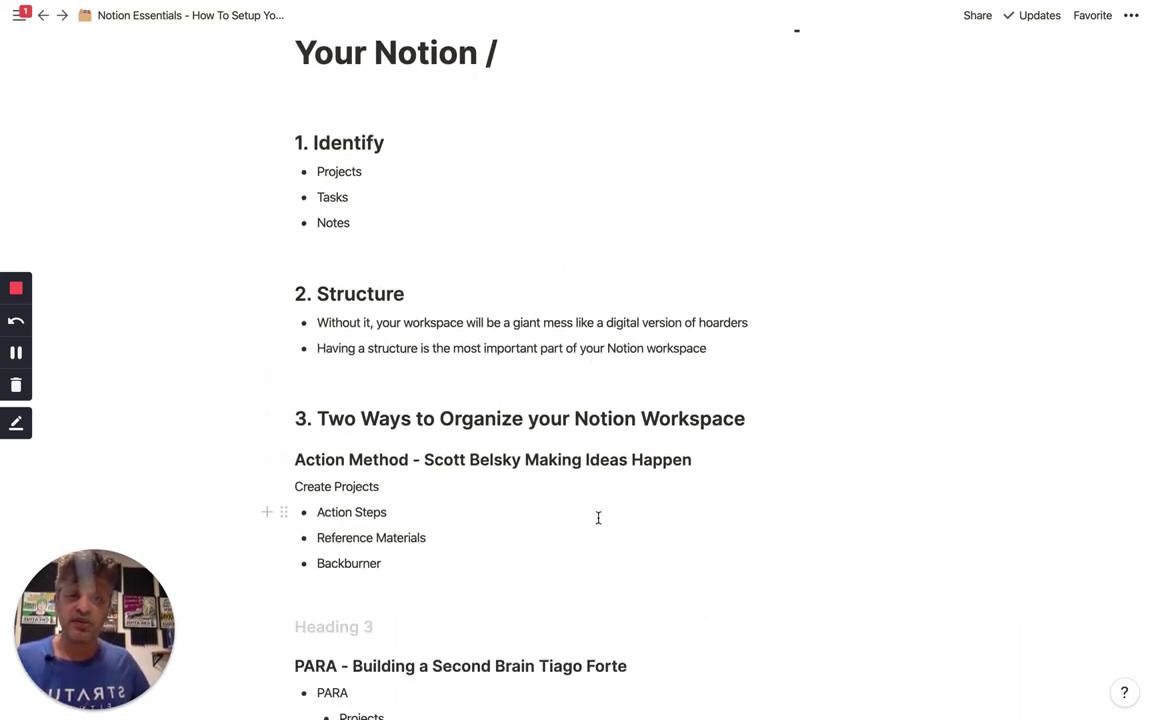
pyautogui.scroll(-1, 548, 516)
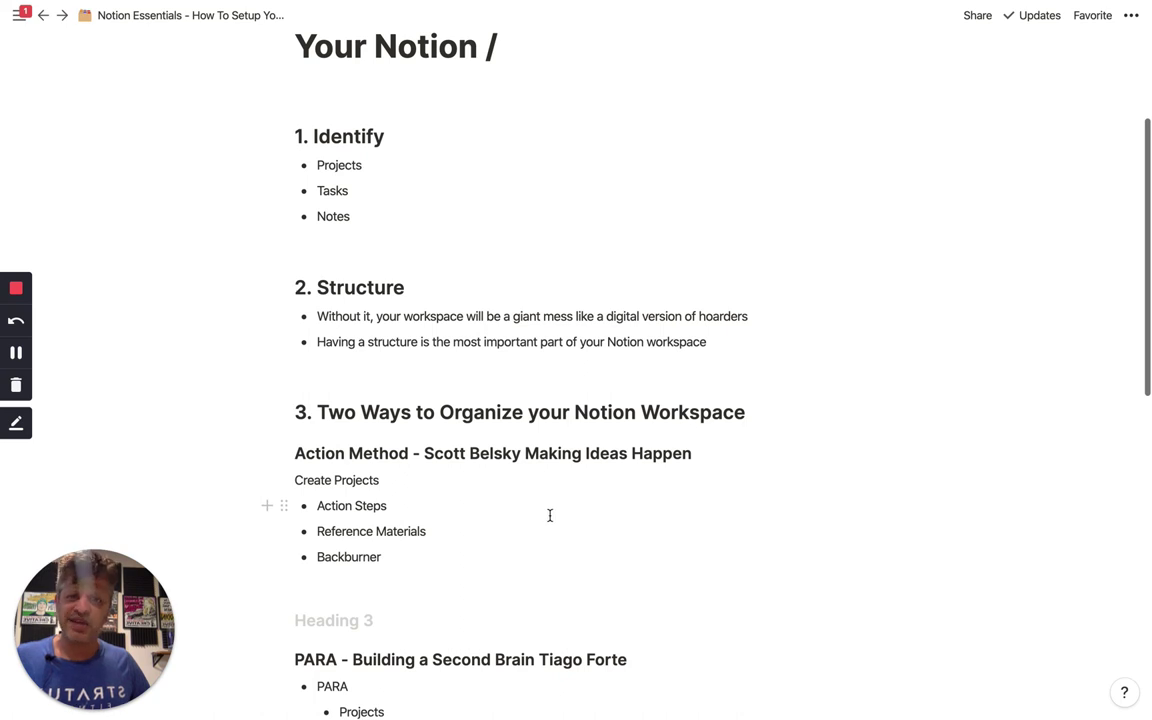
pyautogui.scroll(-1, 591, 556)
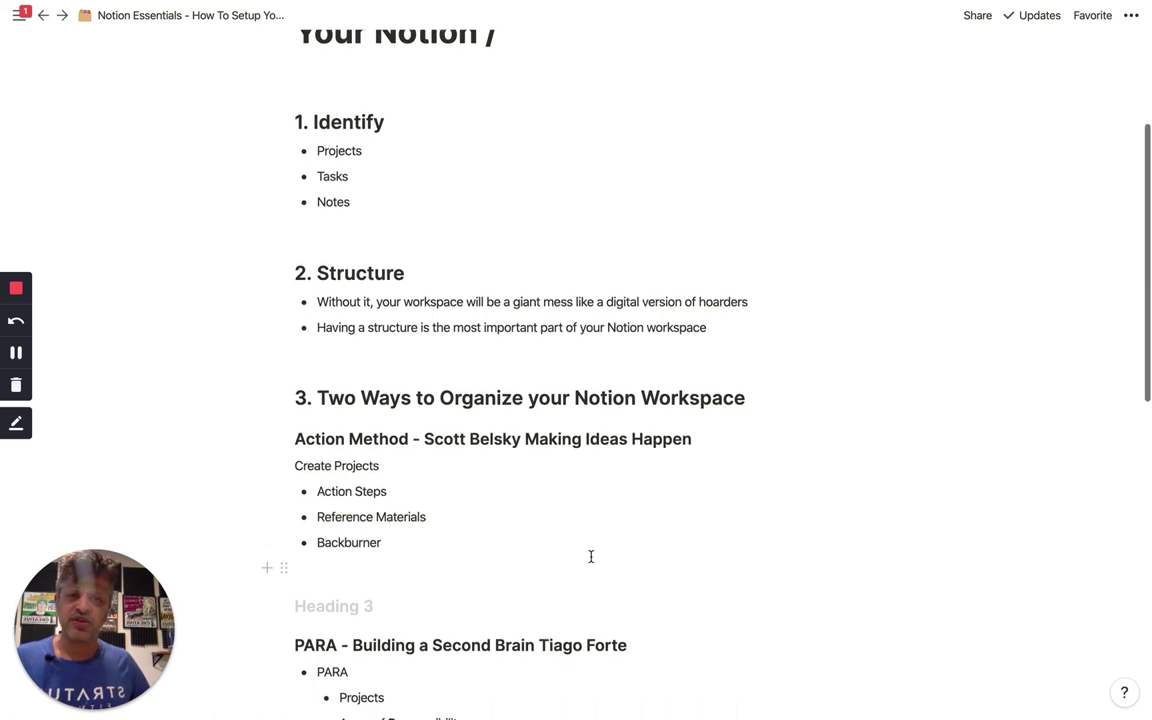
pyautogui.scroll(-4, 590, 556)
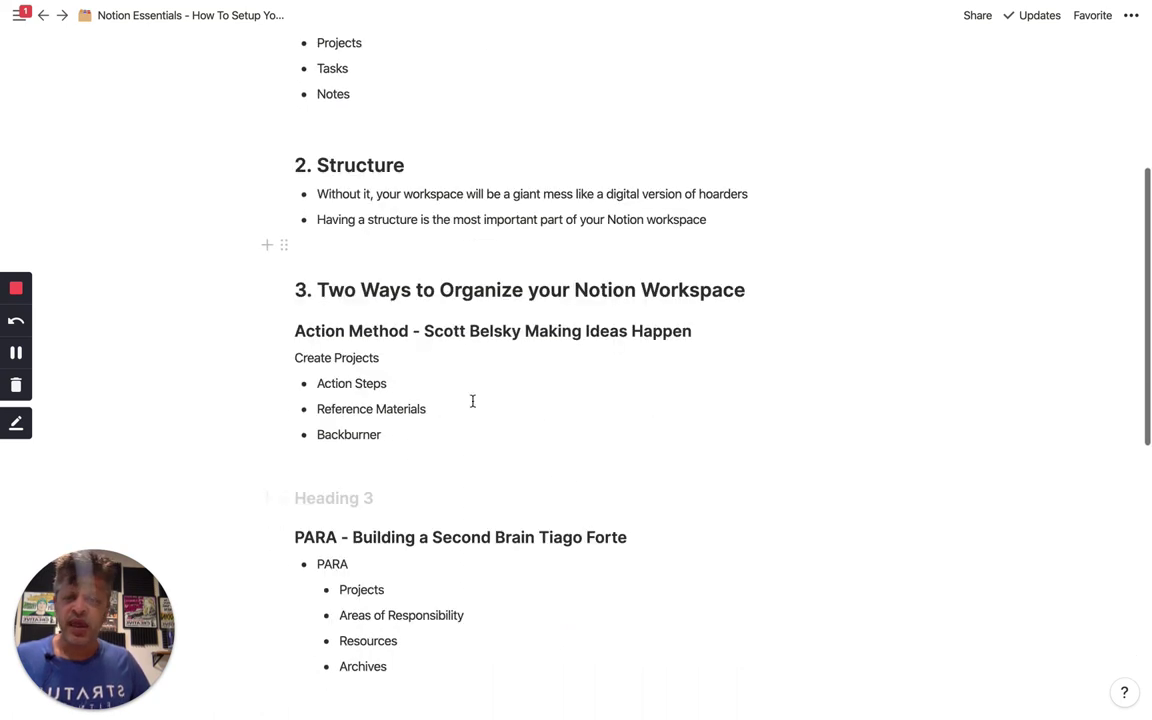
pyautogui.scroll(-1, 584, 466)
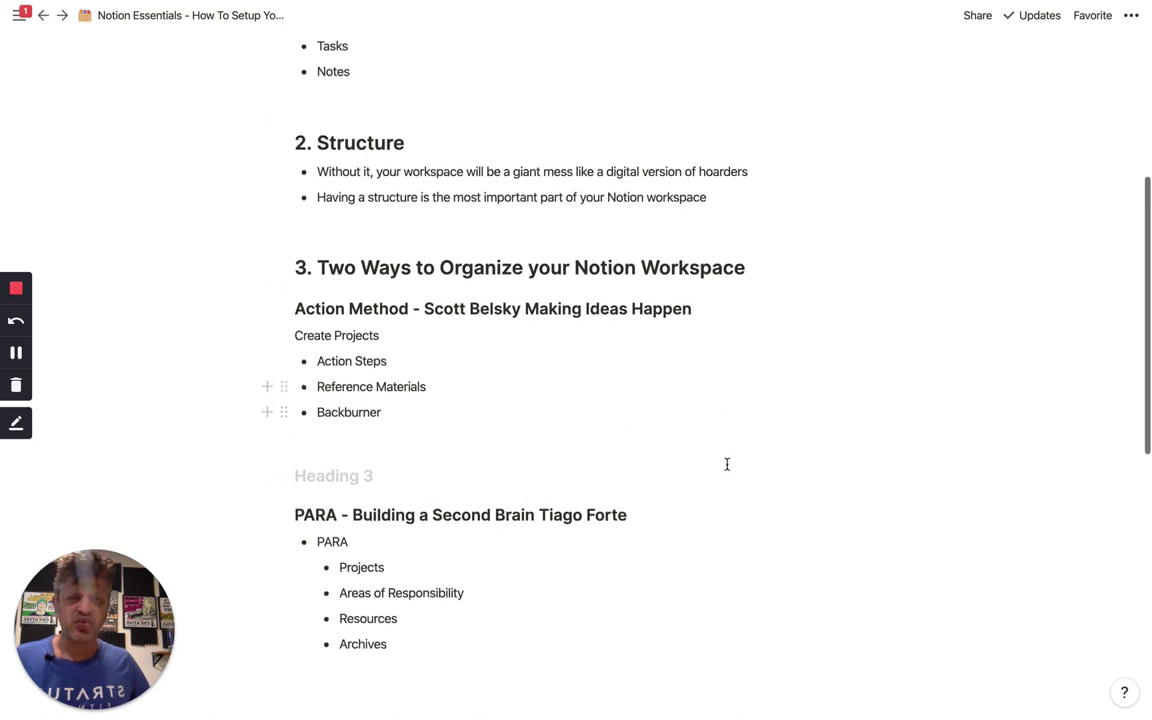
pyautogui.scroll(-2, 568, 413)
pyautogui.scroll(-1, 594, 543)
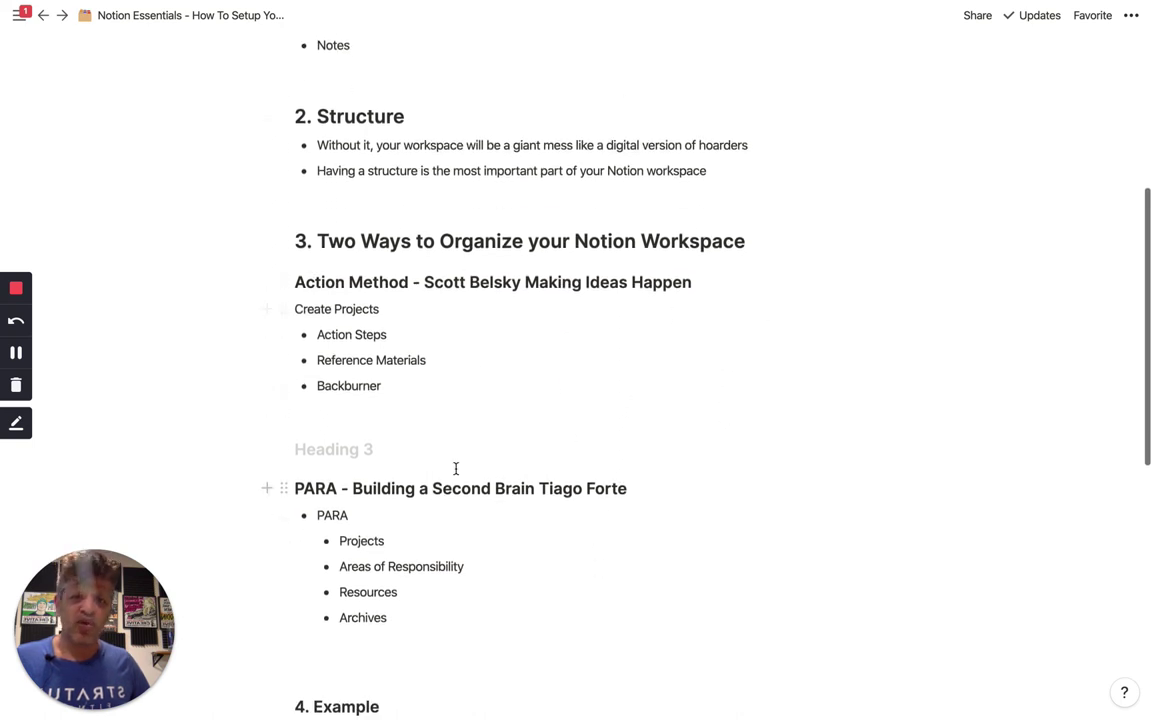
pyautogui.scroll(1, 594, 464)
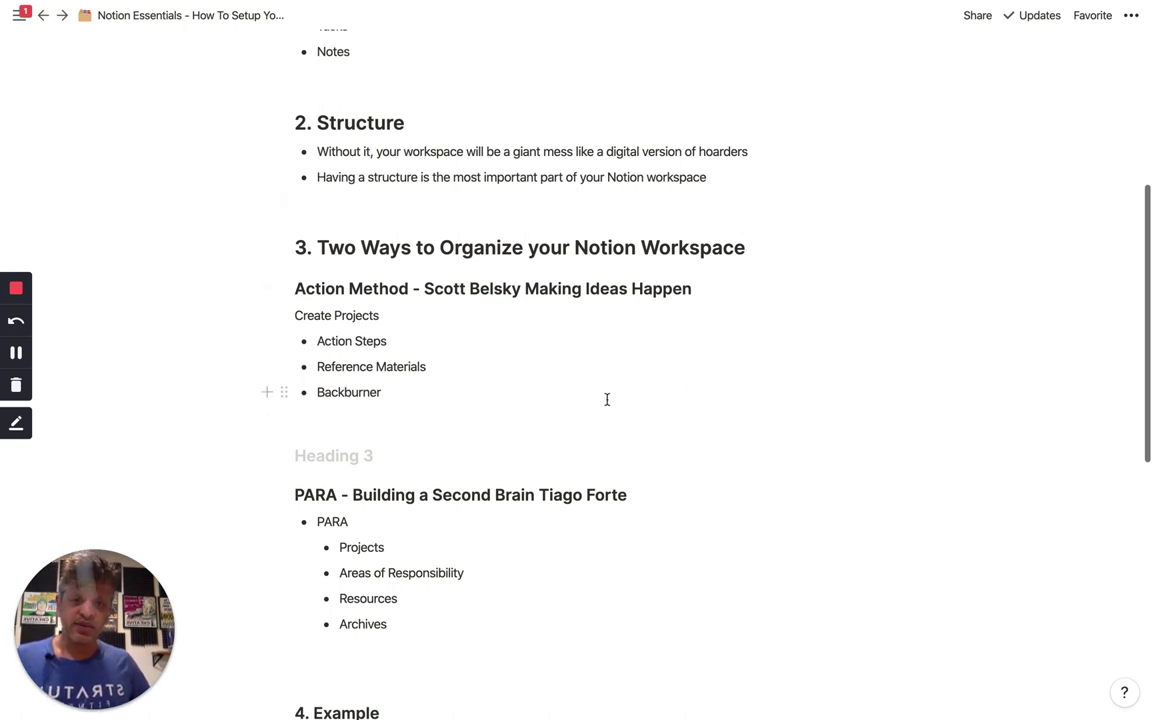
pyautogui.scroll(2, 617, 391)
pyautogui.scroll(-1, 617, 393)
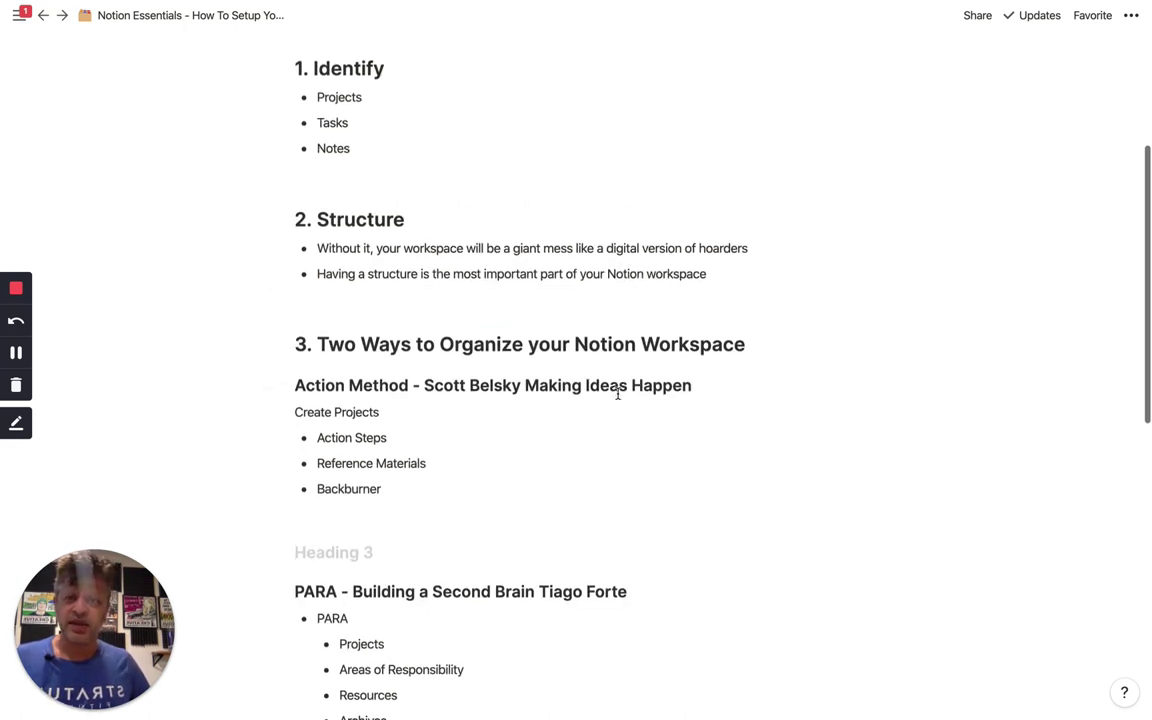